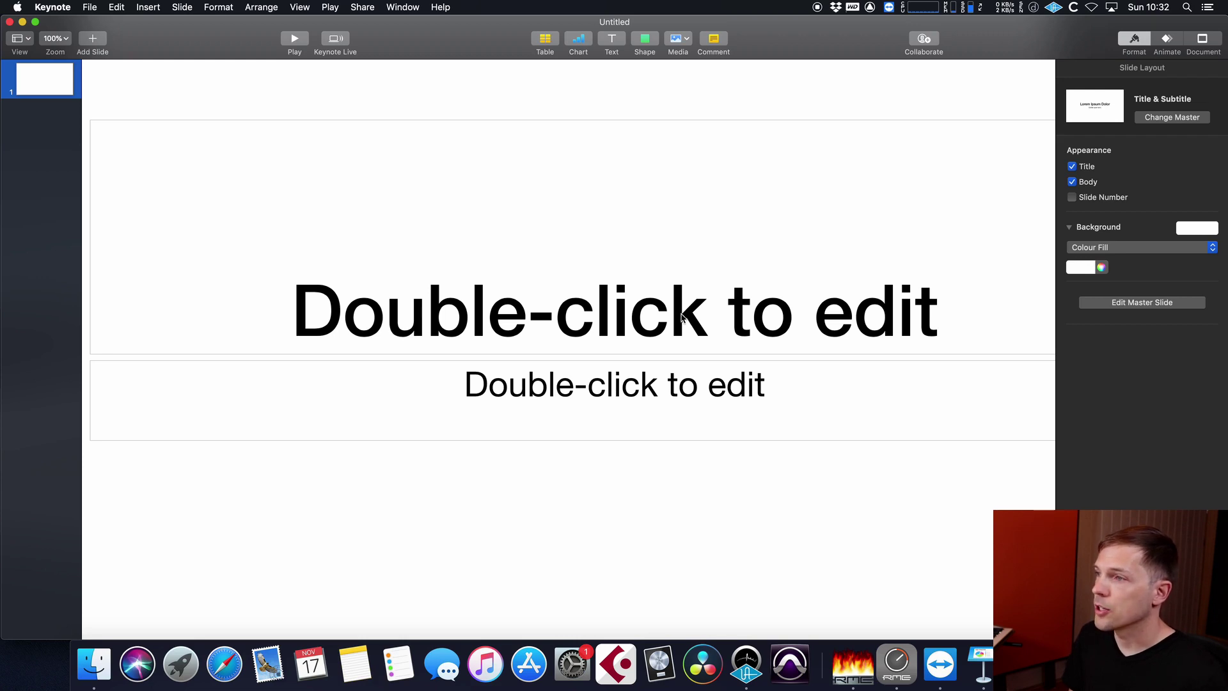
# Delete the title and subtitle placeholders from the slide.
pyautogui.click(683, 317)
pyautogui.press('Delete')
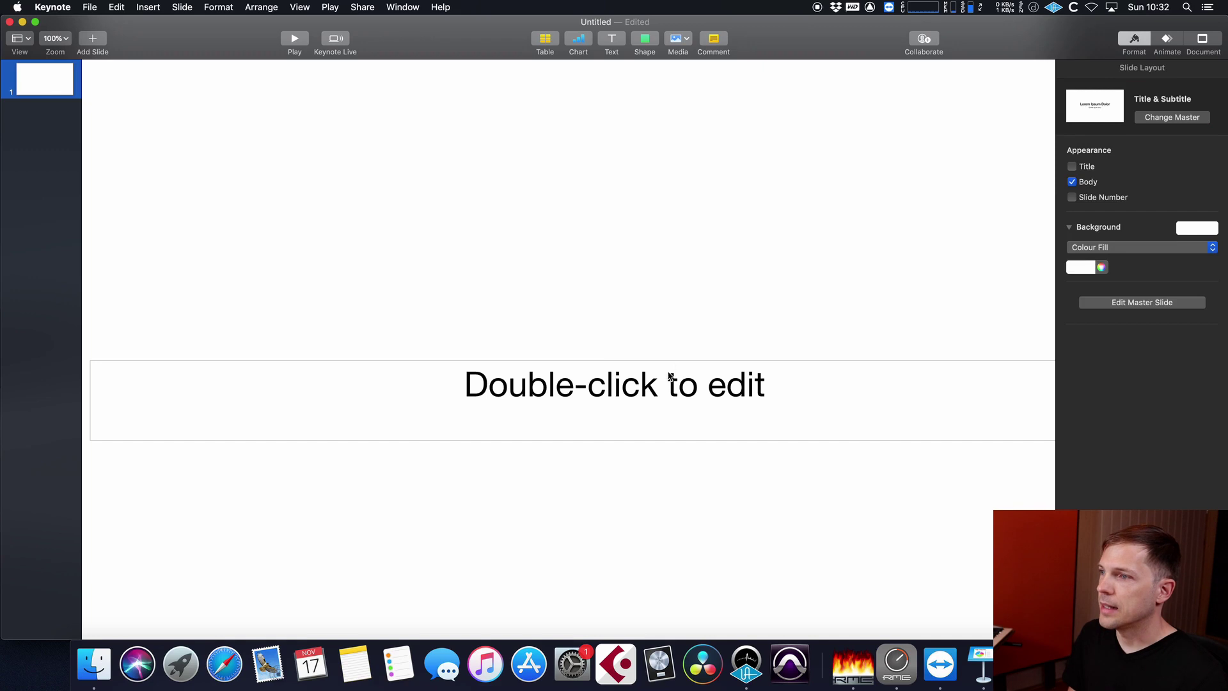
pyautogui.click(650, 389)
pyautogui.press('Delete')
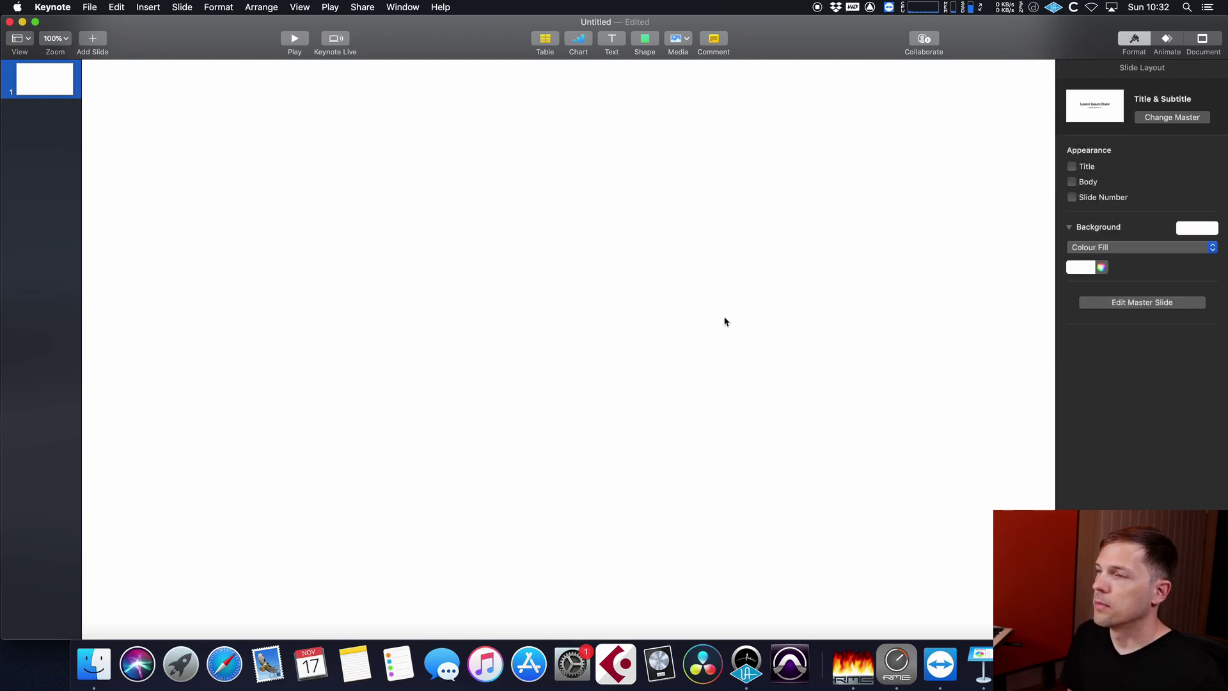
# Insert the Drum Set shape from a 'drum' library search, enlarged at top centre.
pyautogui.click(645, 41)
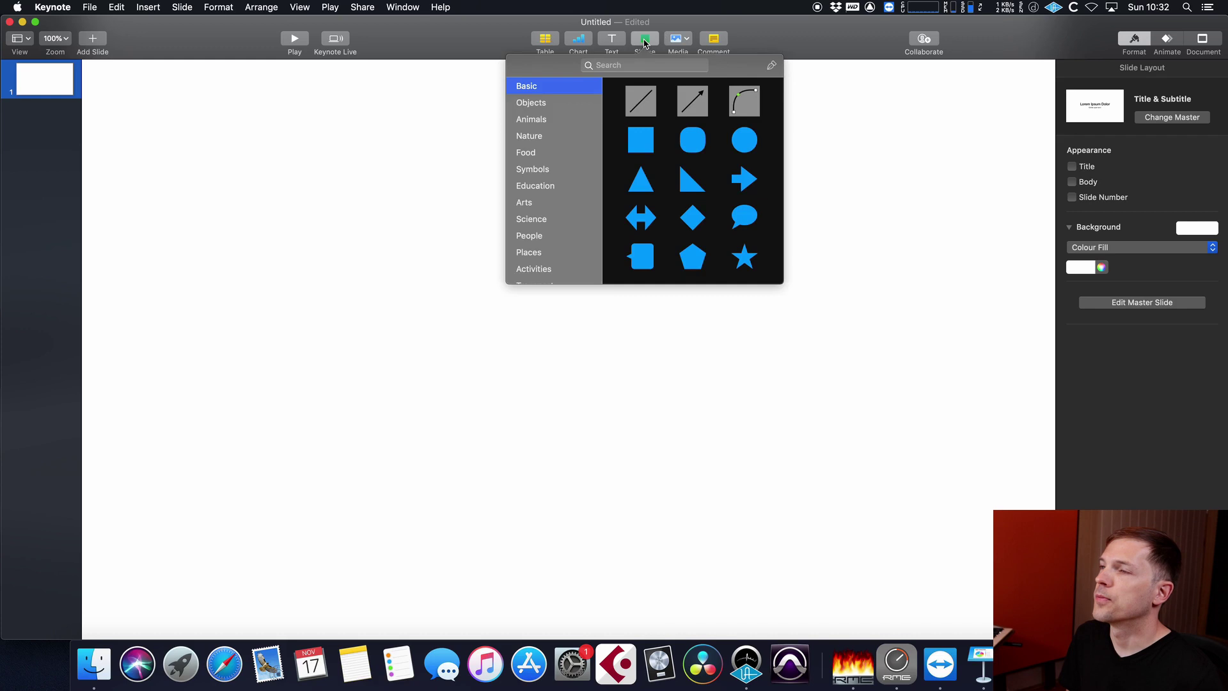
pyautogui.click(652, 64)
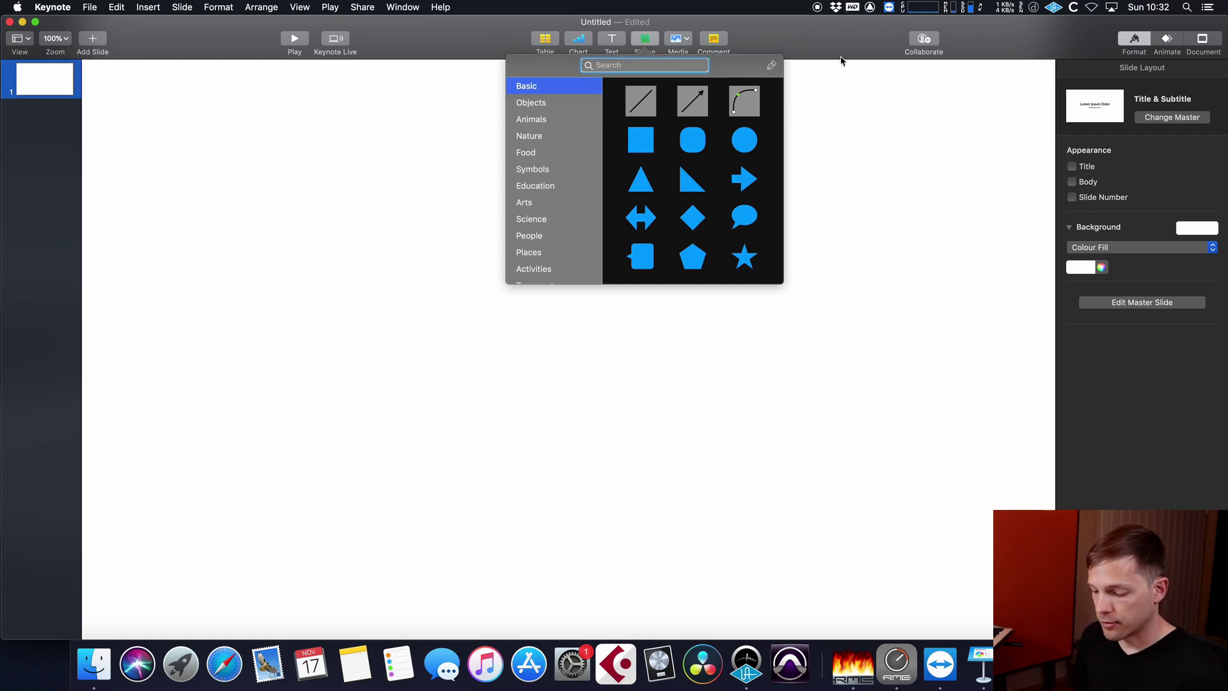
pyautogui.write('drums')
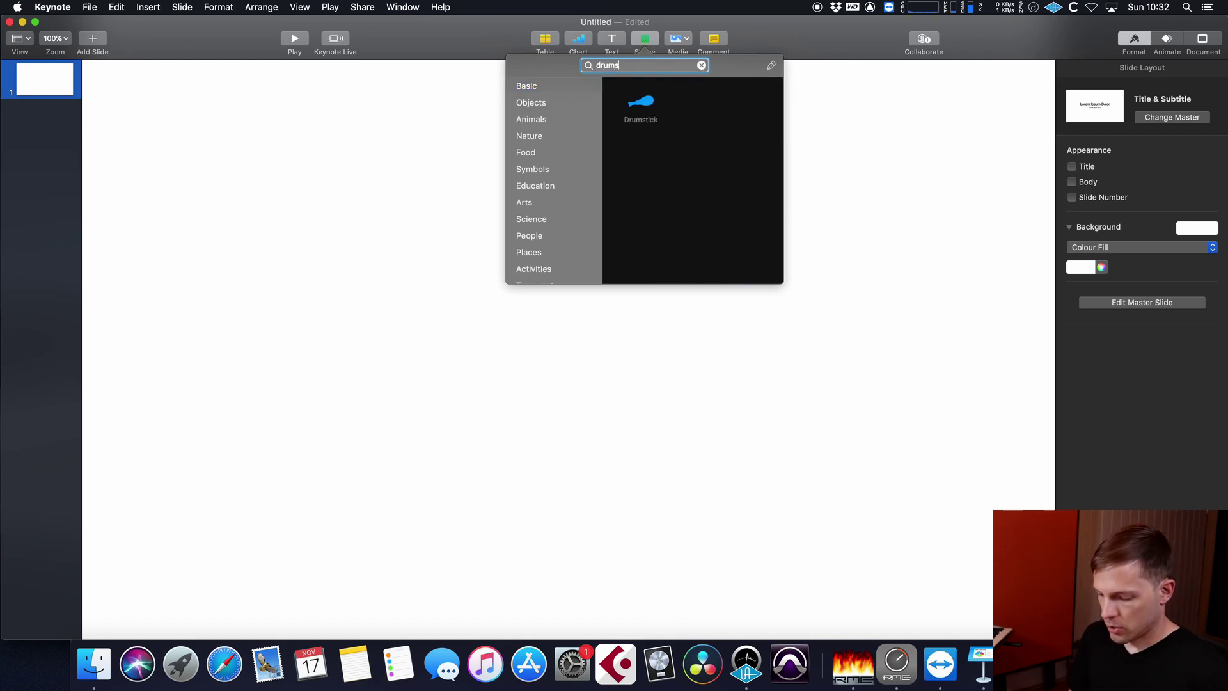
pyautogui.press('BackSpace')
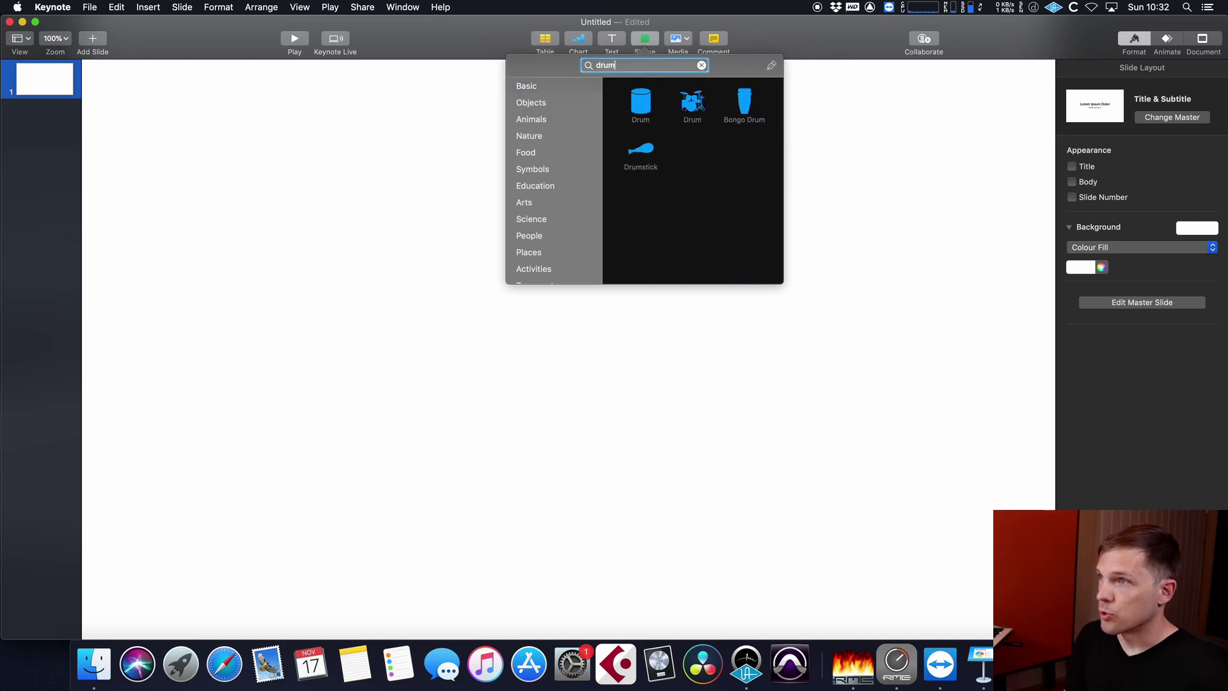
pyautogui.click(692, 104)
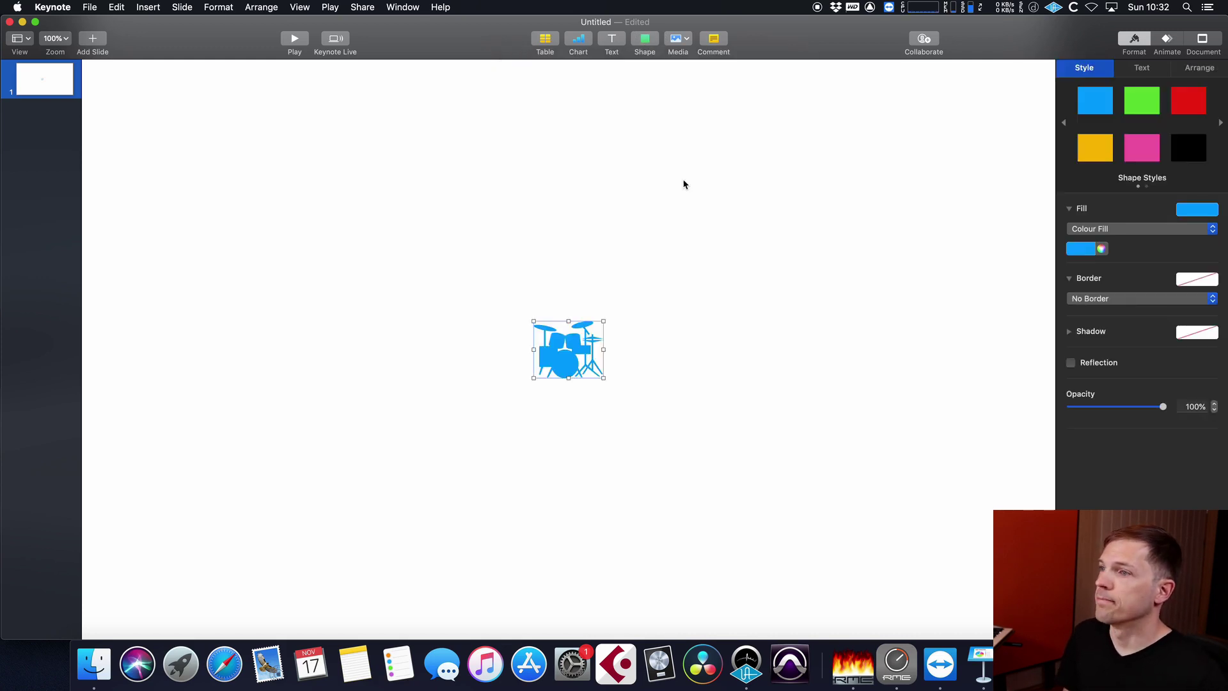
pyautogui.moveTo(548, 344); pyautogui.dragTo(533, 134)
pyautogui.moveTo(587, 167); pyautogui.dragTo(671, 227)
pyautogui.moveTo(582, 200); pyautogui.dragTo(552, 186)
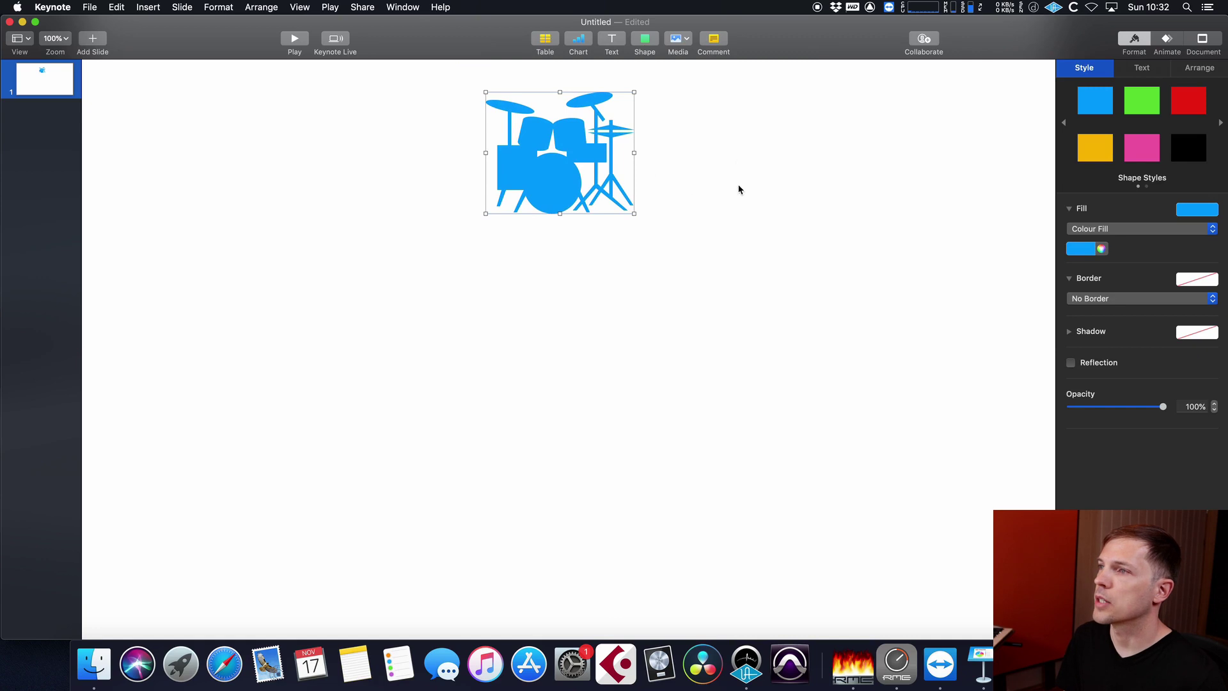
# Insert the Electric Guitar shape at lower left, enlarged and rotated nearly horizontal.
pyautogui.click(646, 40)
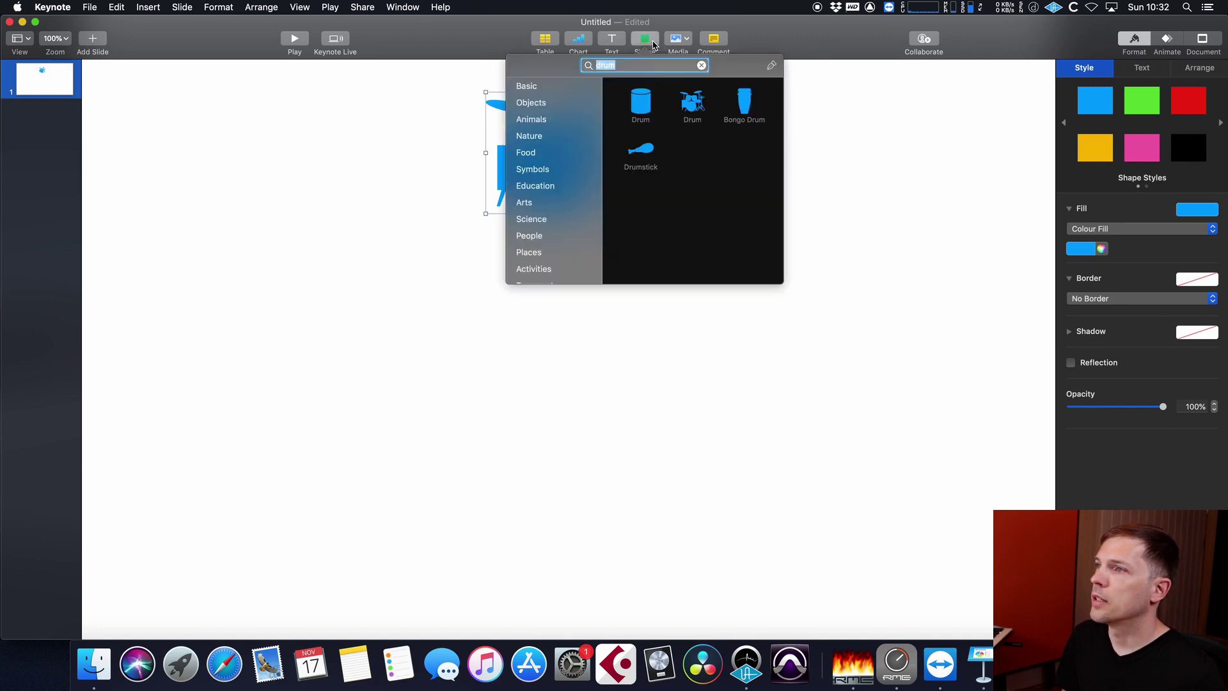
pyautogui.write('guitar')
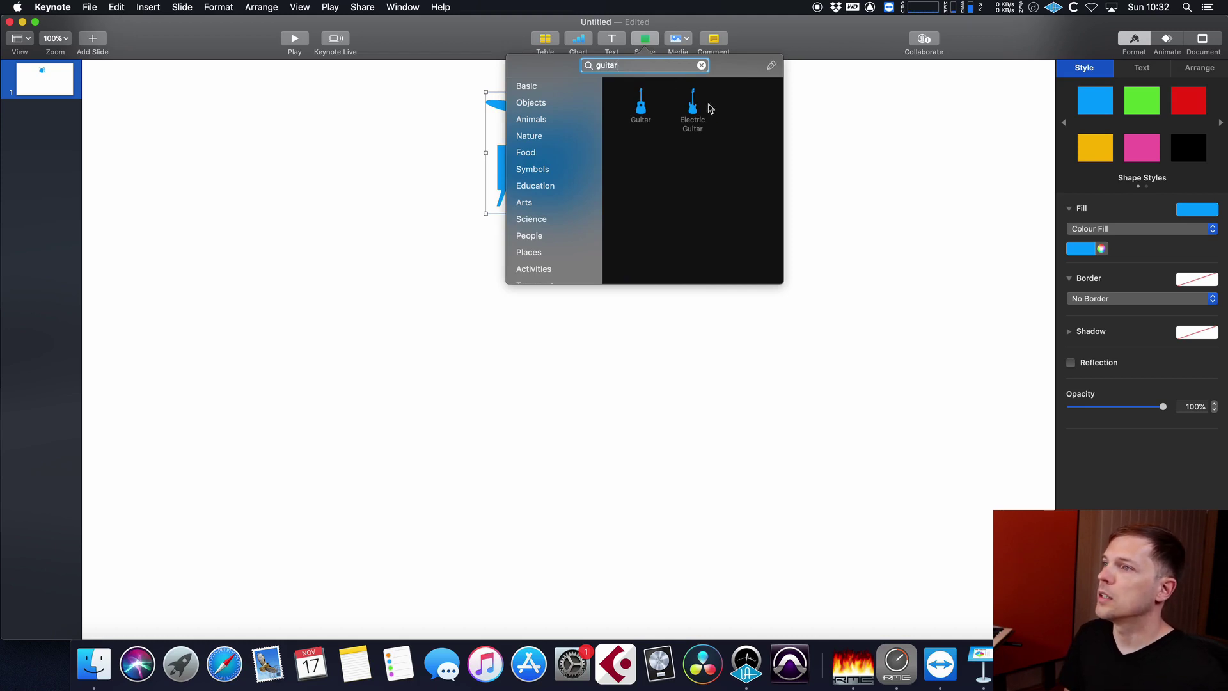
pyautogui.click(693, 106)
pyautogui.moveTo(567, 375); pyautogui.dragTo(233, 309)
pyautogui.moveTo(247, 244)
pyautogui.mouseDown()
pyautogui.moveTo(301, 277)
pyautogui.moveTo(241, 261)
pyautogui.moveTo(261, 241)
pyautogui.mouseUp()
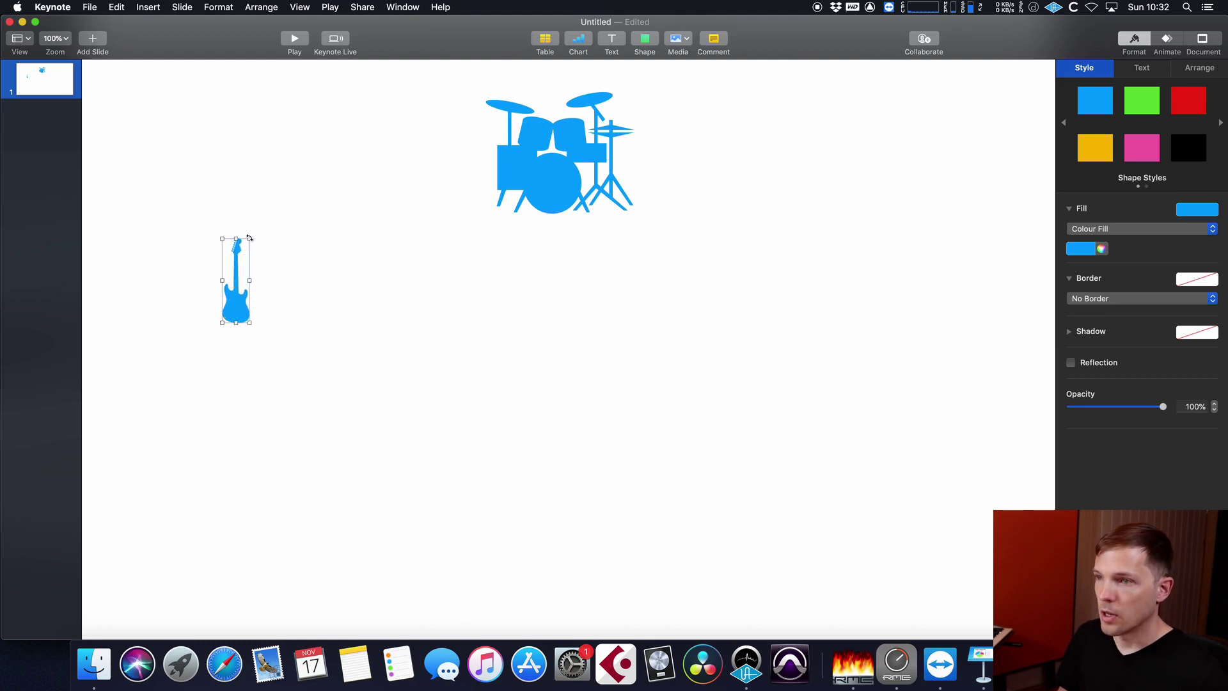
pyautogui.moveTo(250, 238); pyautogui.dragTo(373, 320)
pyautogui.moveTo(271, 321); pyautogui.dragTo(248, 358)
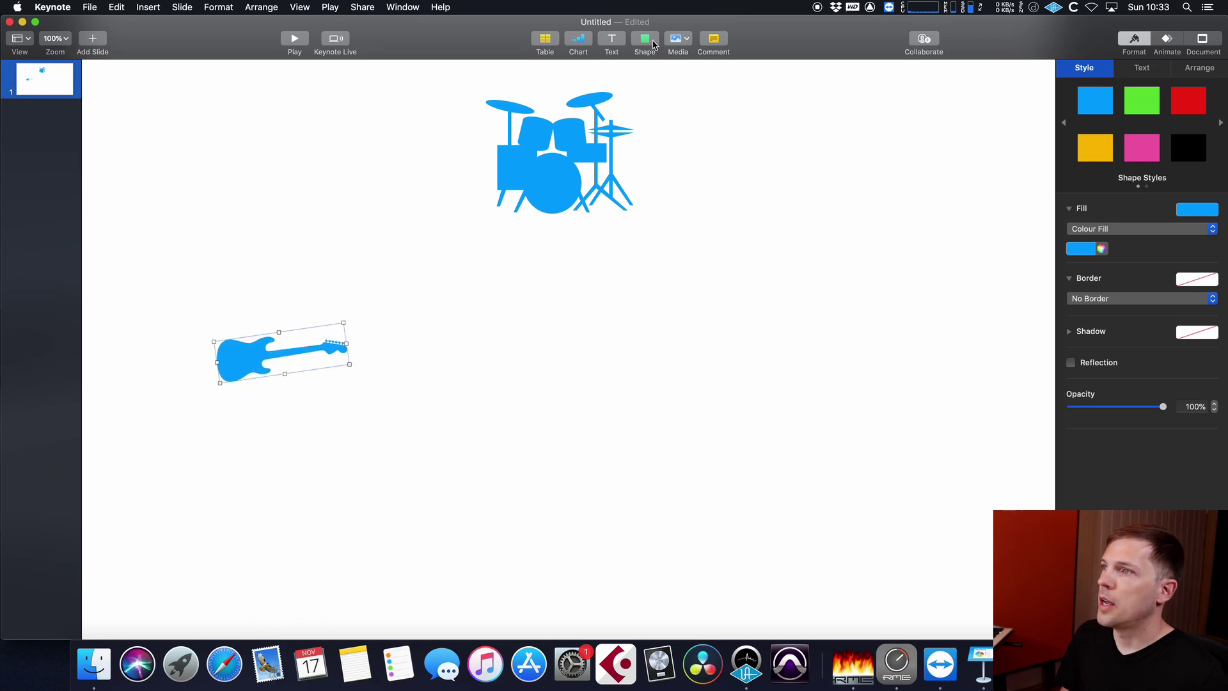
# Insert the Mic shape near the bottom and place aligned copies to its right and left.
pyautogui.click(651, 42)
pyautogui.write('mic')
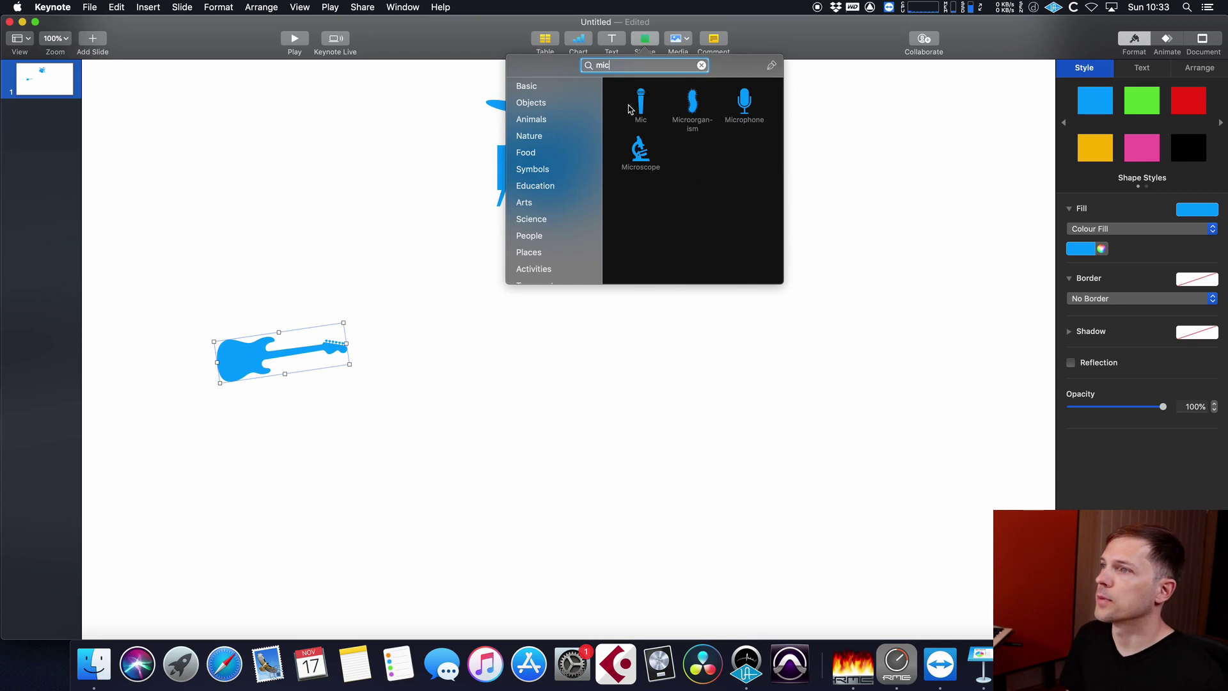
pyautogui.click(640, 104)
pyautogui.moveTo(573, 346); pyautogui.dragTo(782, 476)
pyautogui.press('super+d')
pyautogui.press('super+d')
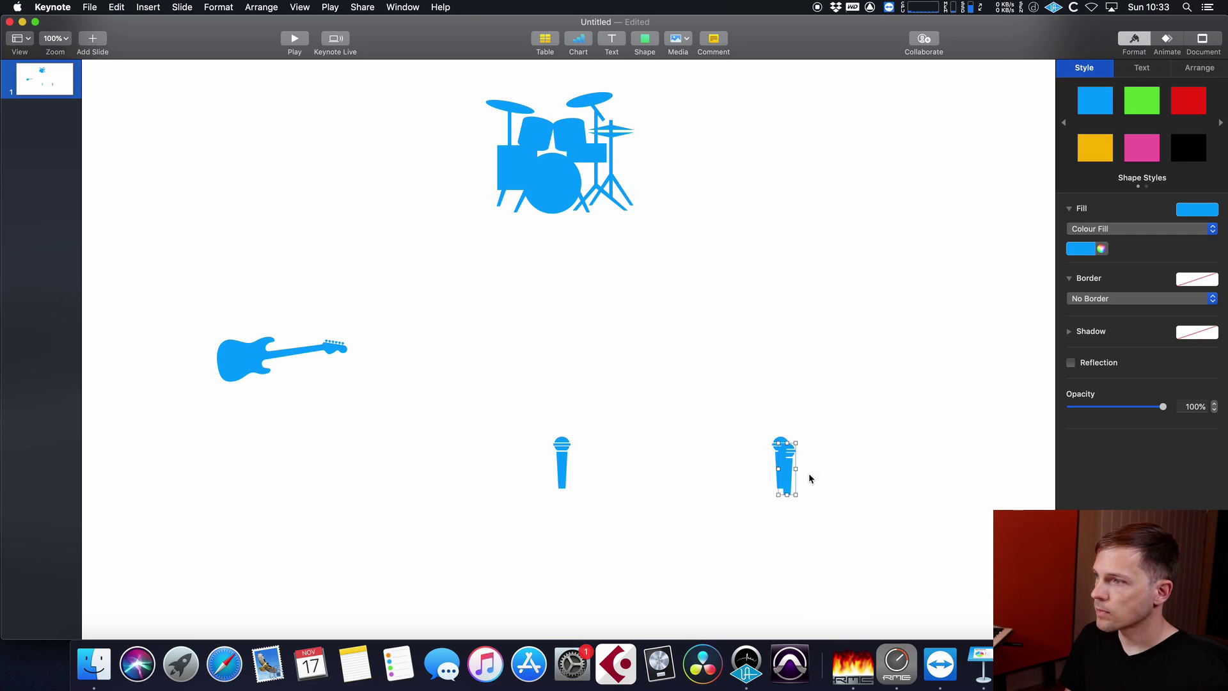
pyautogui.moveTo(790, 481); pyautogui.dragTo(324, 473)
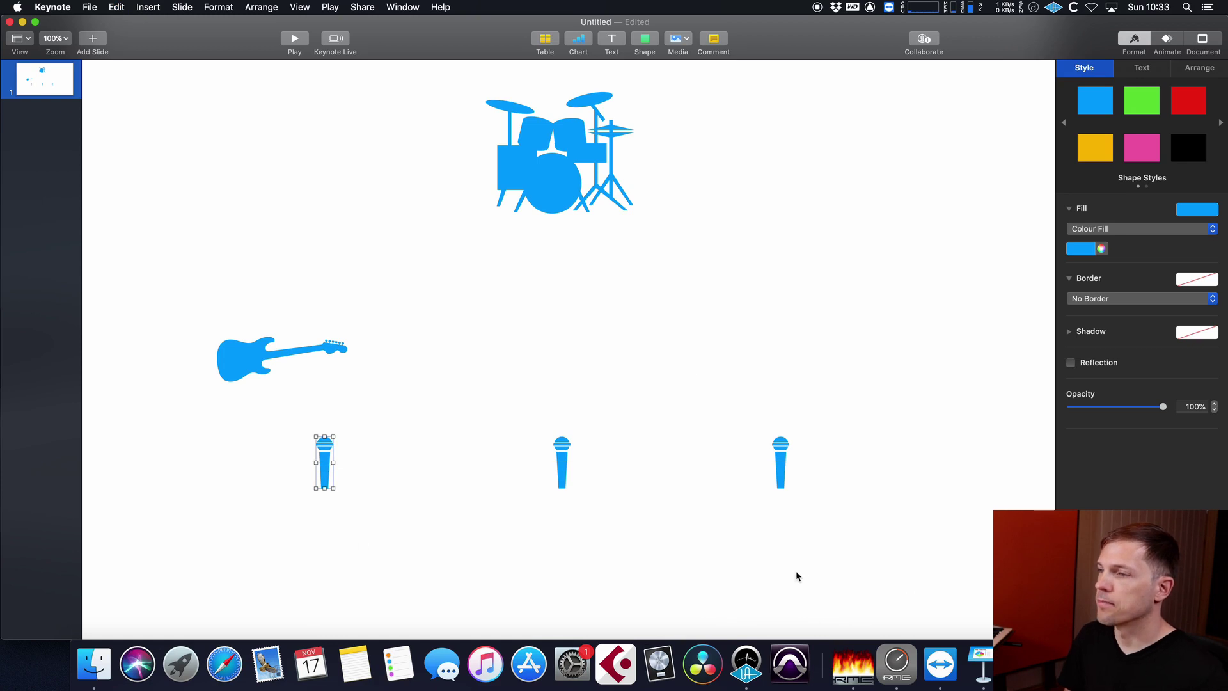
# Add a widened text box reading 'Voc Mic Lead' under the middle microphone.
pyautogui.click(611, 40)
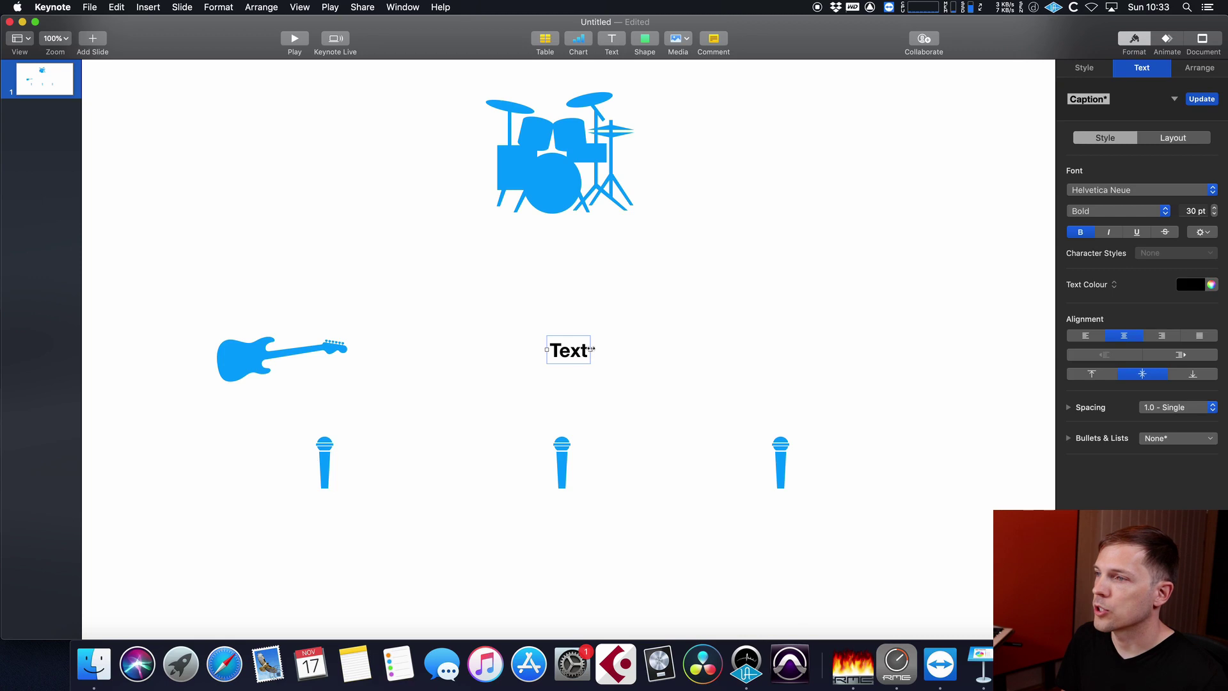
pyautogui.moveTo(591, 349); pyautogui.dragTo(730, 349)
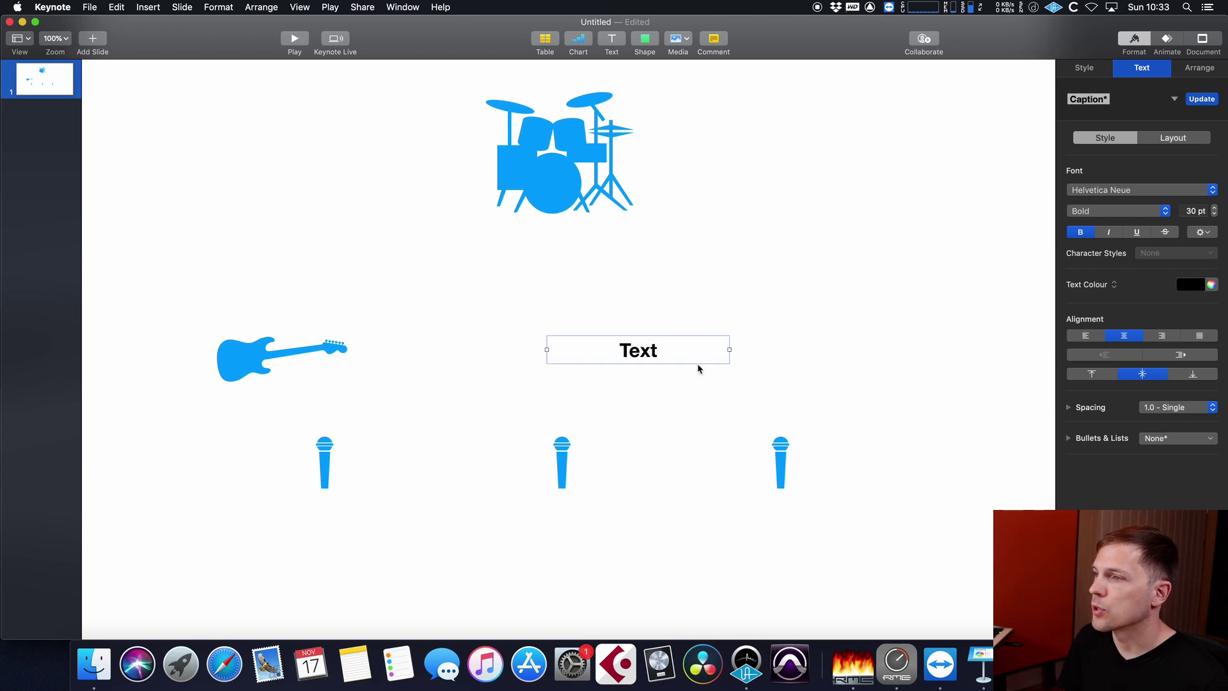
pyautogui.doubleClick(661, 355)
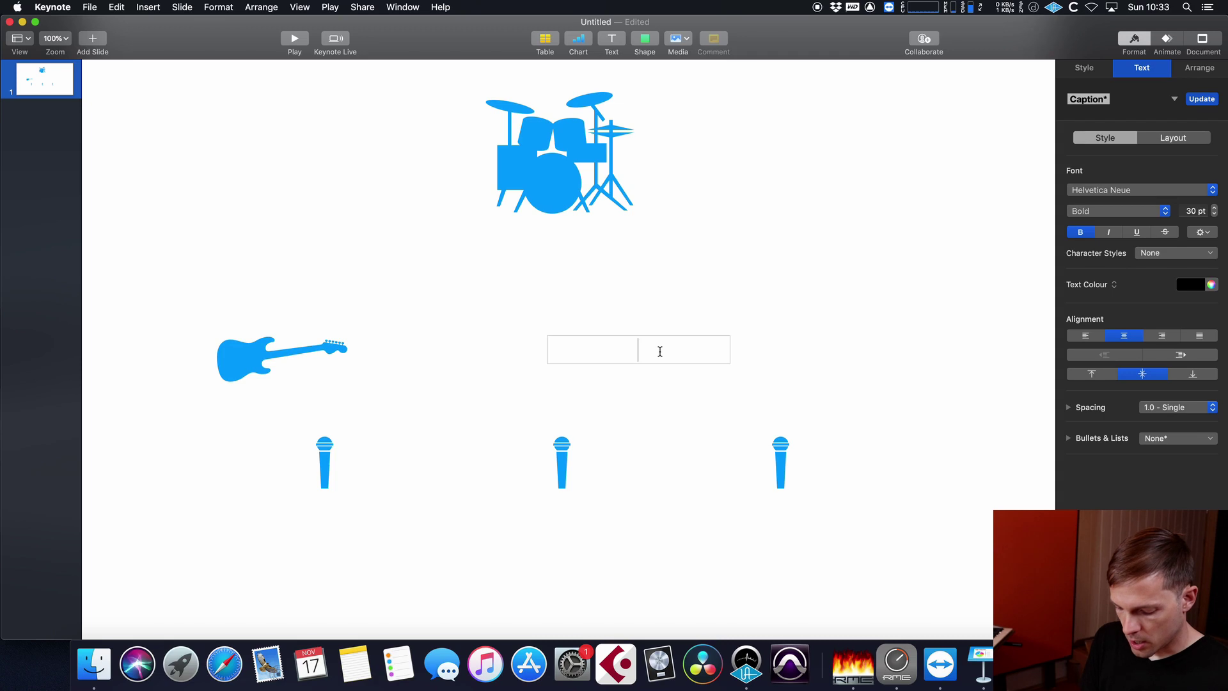
pyautogui.write('Vo')
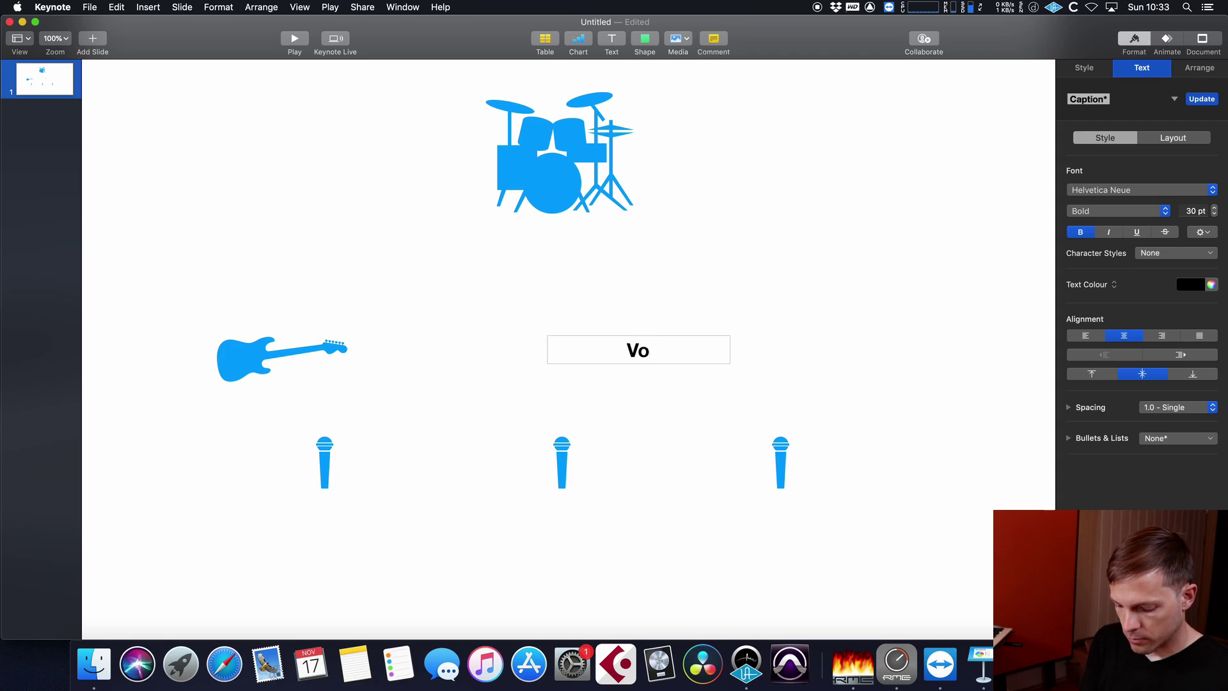
pyautogui.write('c Mic ')
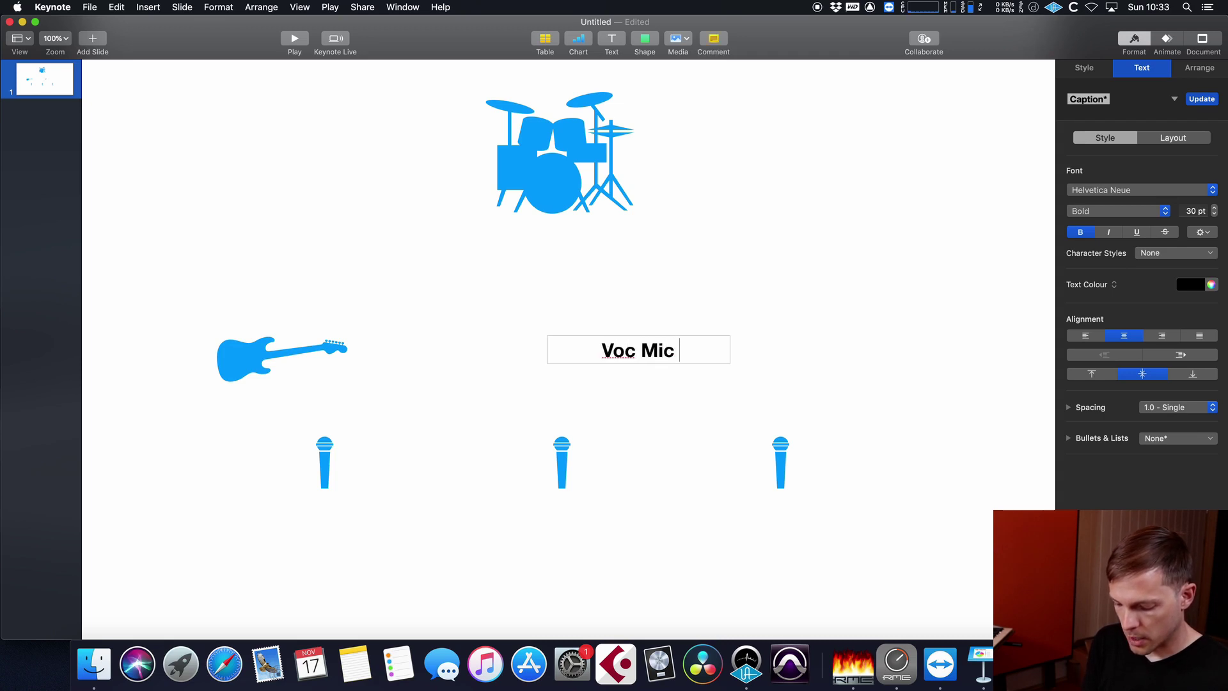
pyautogui.write('Lead')
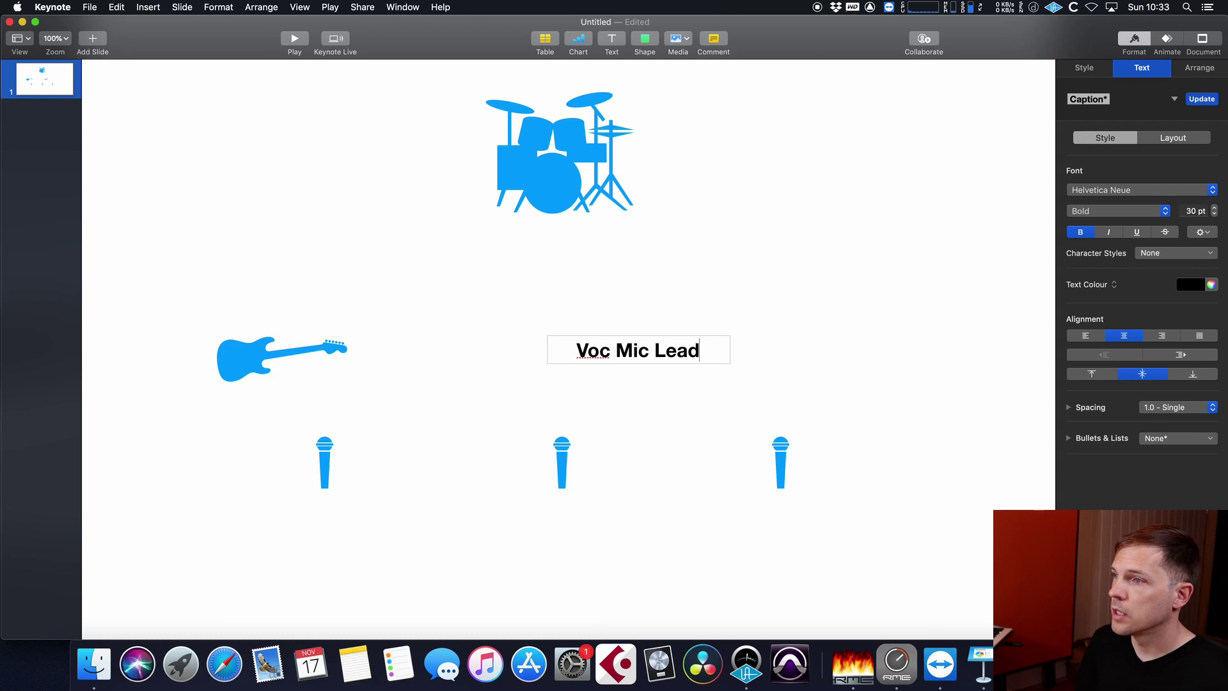
pyautogui.click(676, 320)
pyautogui.moveTo(637, 357); pyautogui.dragTo(561, 519)
# Shrink the whole 'Voc Mic Lead' label to a small font size.
pyautogui.click(618, 517)
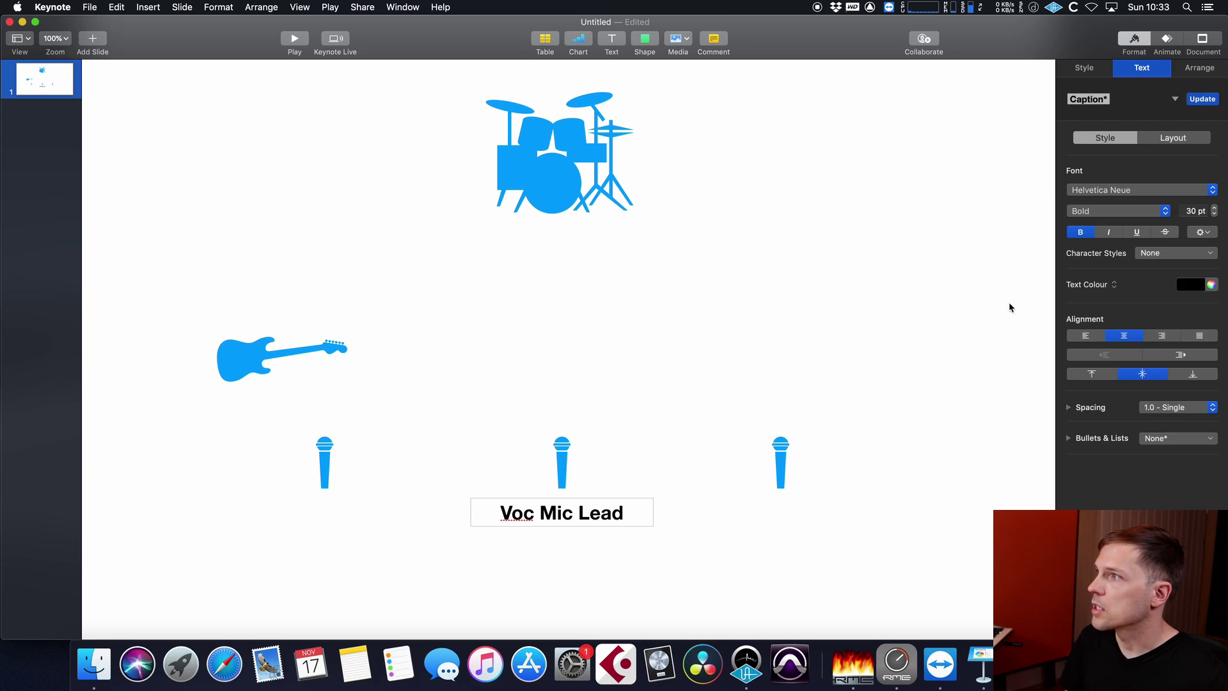
pyautogui.click(1215, 215)
pyautogui.click(1215, 214)
pyautogui.click(1214, 215)
pyautogui.click(1215, 215)
pyautogui.click(1214, 215)
pyautogui.click(1214, 215)
pyautogui.click(1214, 215)
pyautogui.click(1215, 216)
pyautogui.click(1215, 216)
pyautogui.press('super+z')
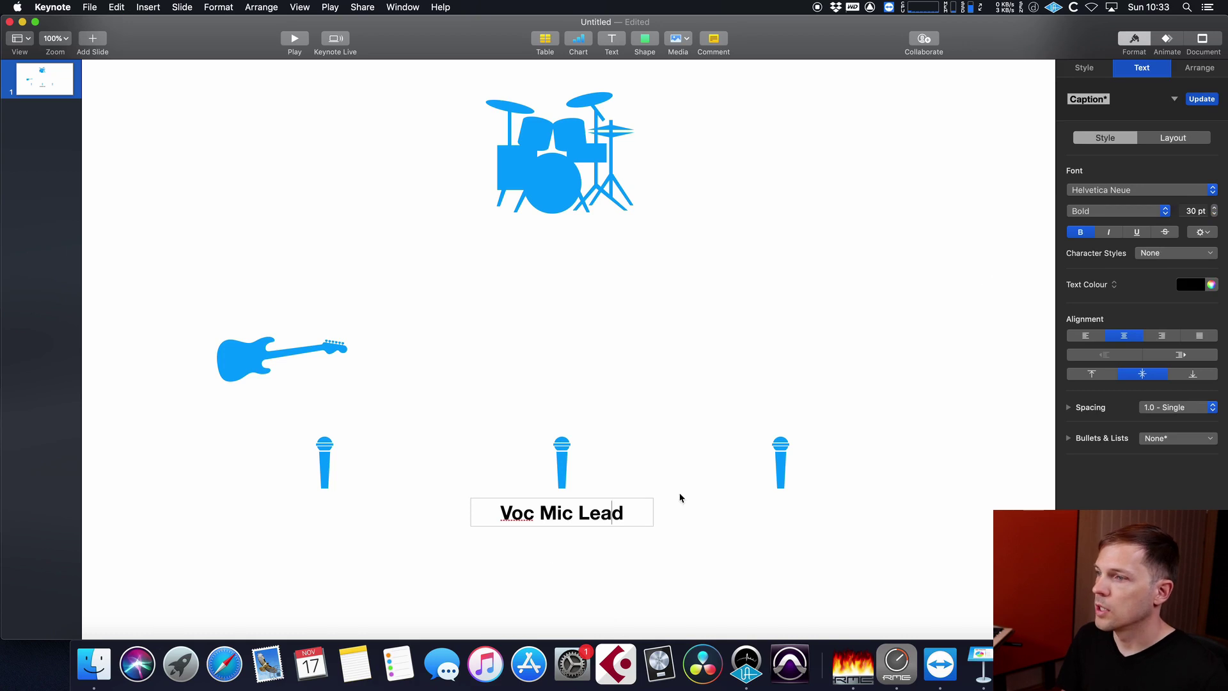
pyautogui.moveTo(632, 515); pyautogui.dragTo(481, 517)
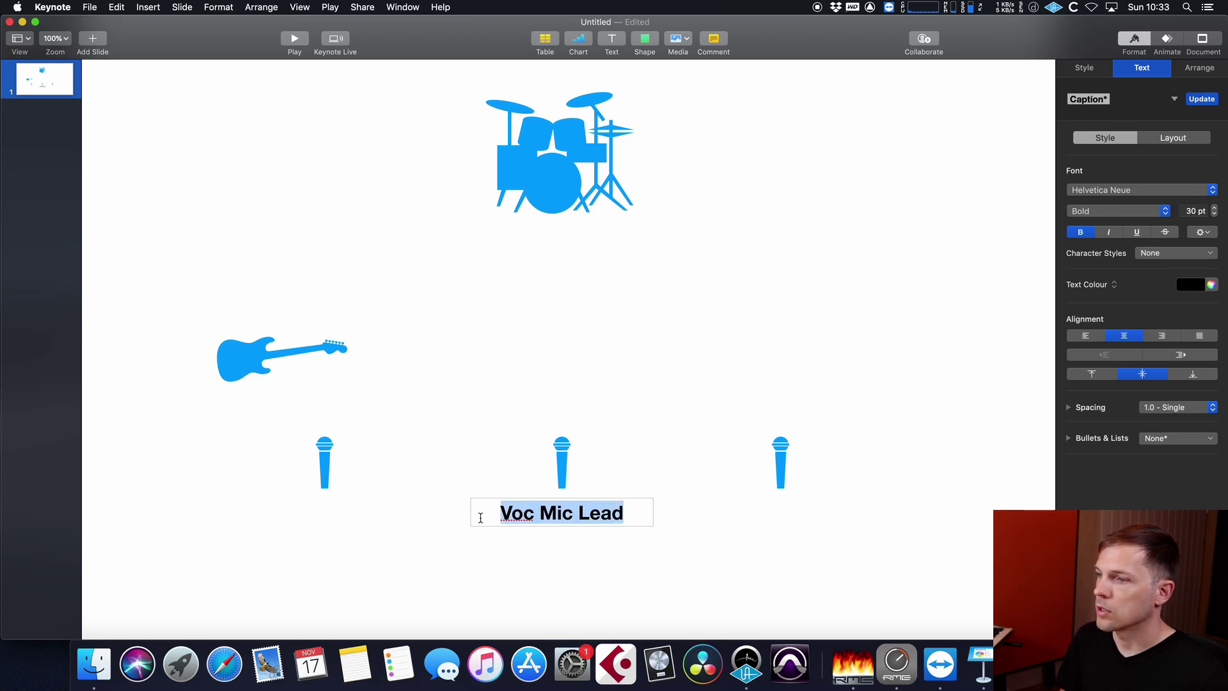
pyautogui.click(1215, 215)
pyautogui.click(1215, 215)
pyautogui.click(1215, 215)
pyautogui.click(1214, 215)
pyautogui.click(716, 396)
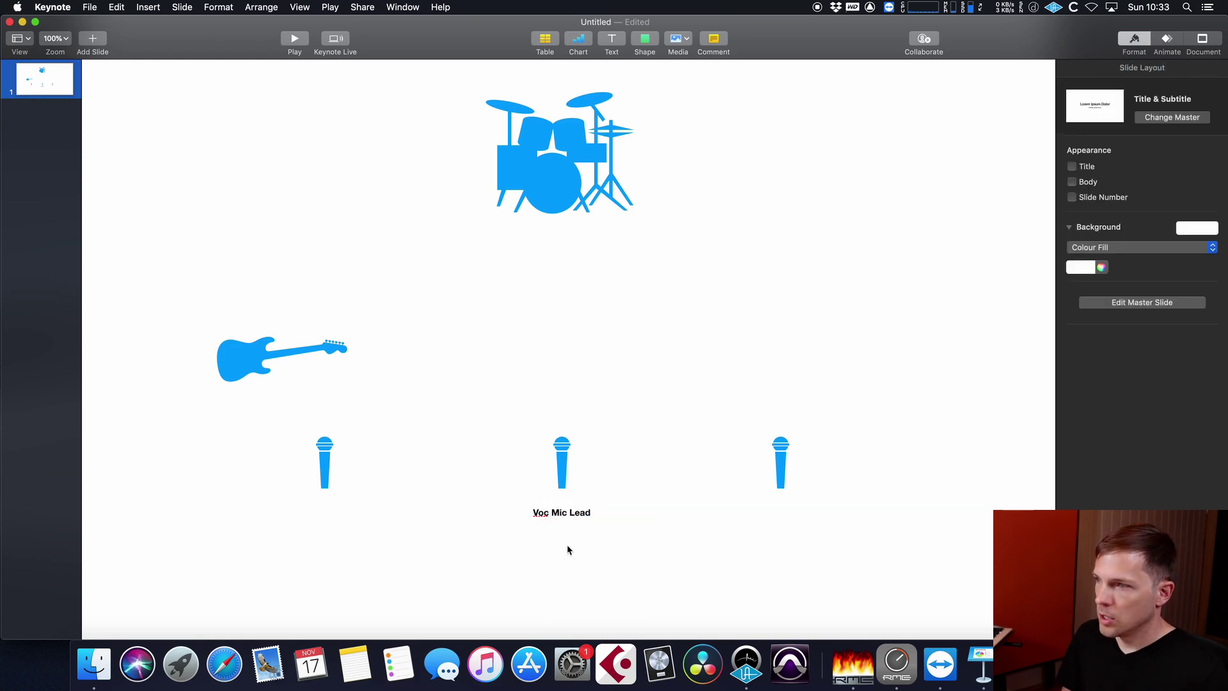
# Duplicate the label under the right microphone and change it to 'Voc Mic Bass'.
pyautogui.click(565, 514)
pyautogui.press('super+d')
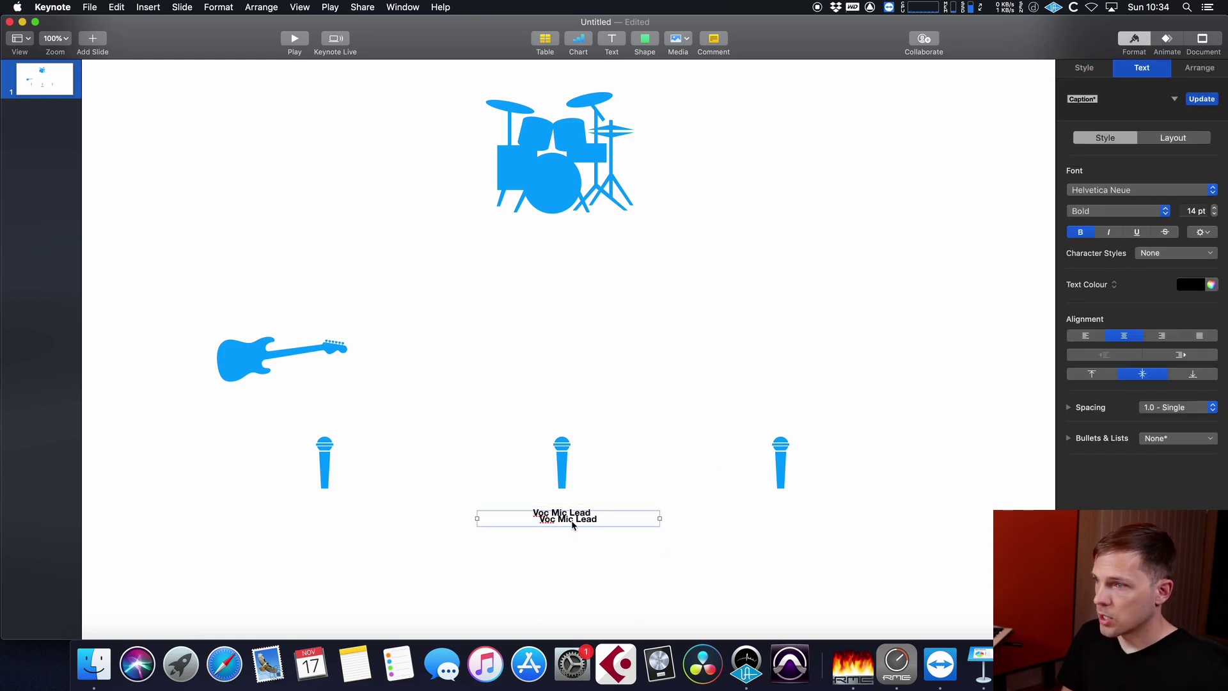
pyautogui.moveTo(573, 524); pyautogui.dragTo(804, 514)
pyautogui.doubleClick(808, 513)
pyautogui.write('Bass')
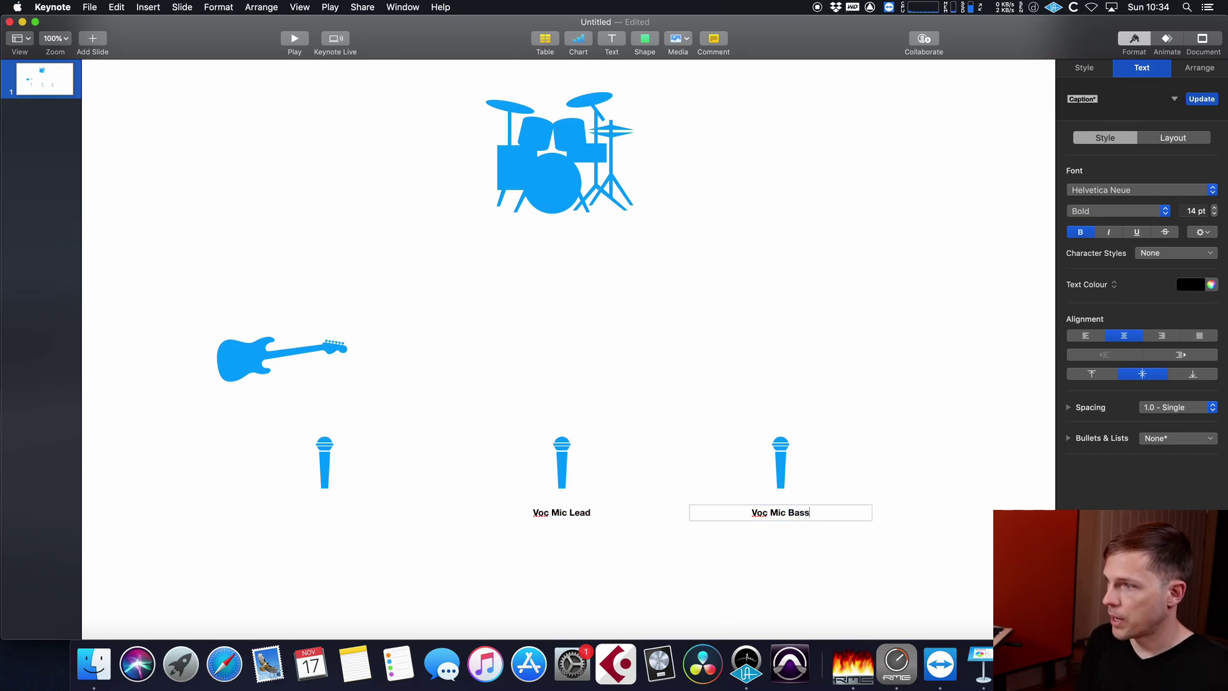
pyautogui.click(691, 379)
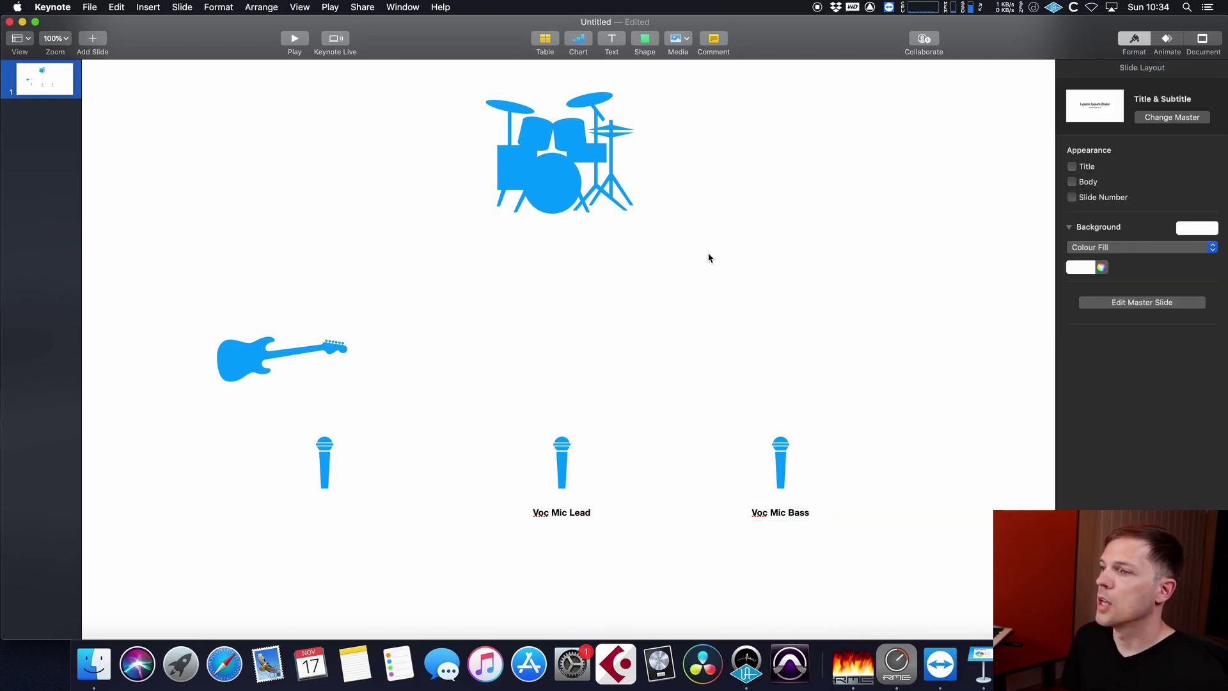
# Insert the Speaker shape from an 'spe' search at the upper right of the stage.
pyautogui.click(645, 40)
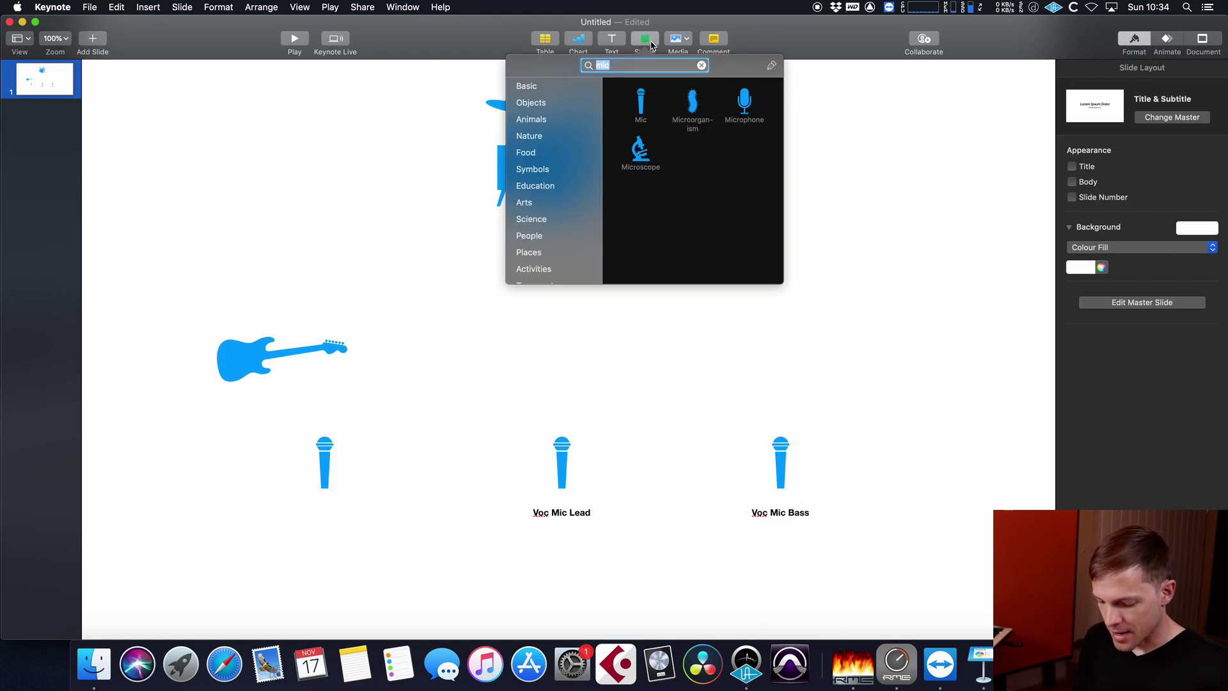
pyautogui.write('spe')
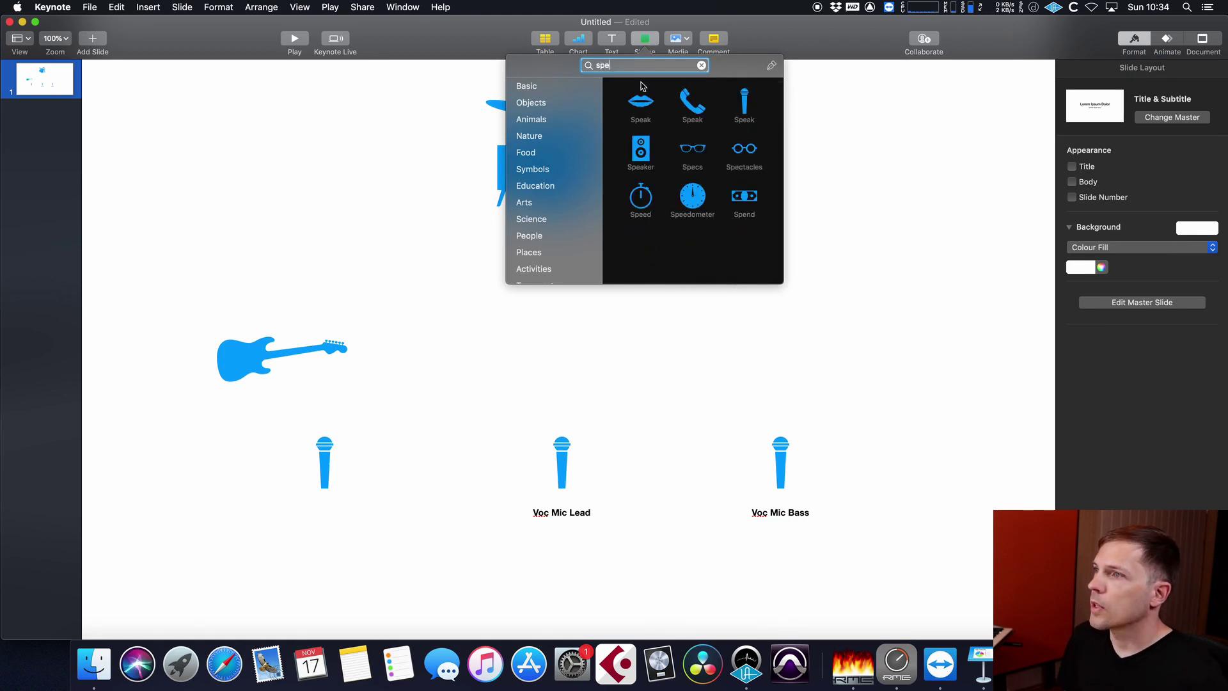
pyautogui.click(642, 149)
pyautogui.moveTo(578, 353); pyautogui.dragTo(833, 221)
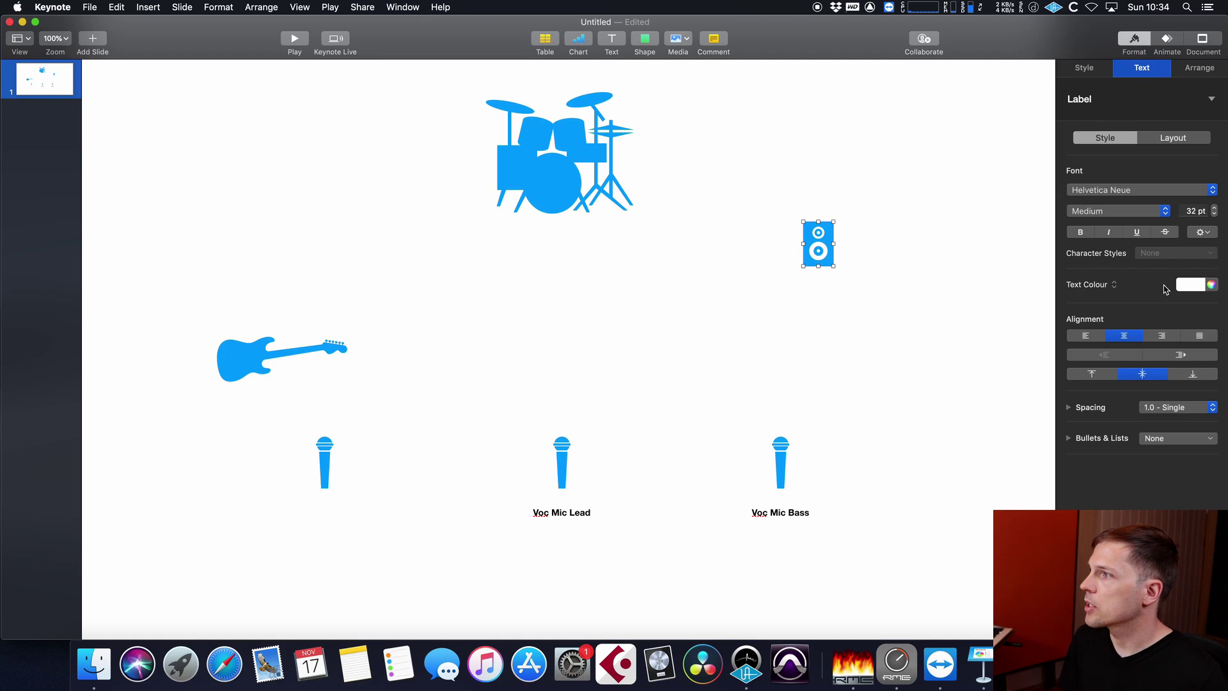
# Add a 'BASS AMP' text label just beneath the speaker.
pyautogui.click(611, 40)
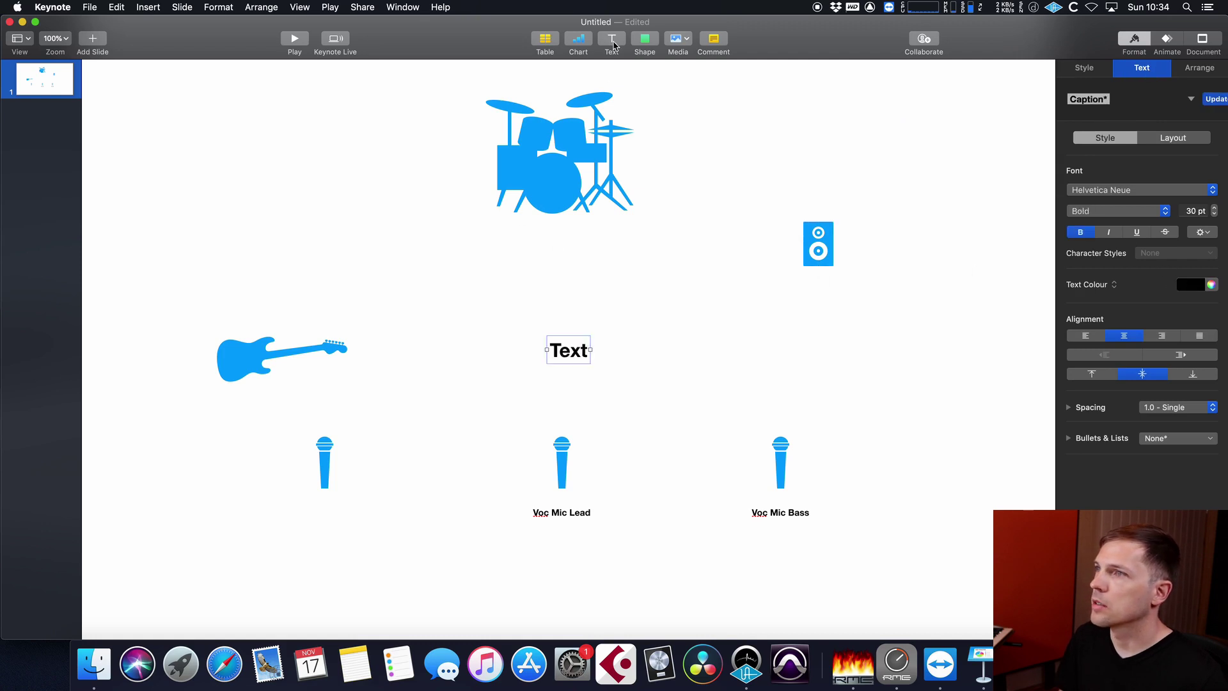
pyautogui.write('B')
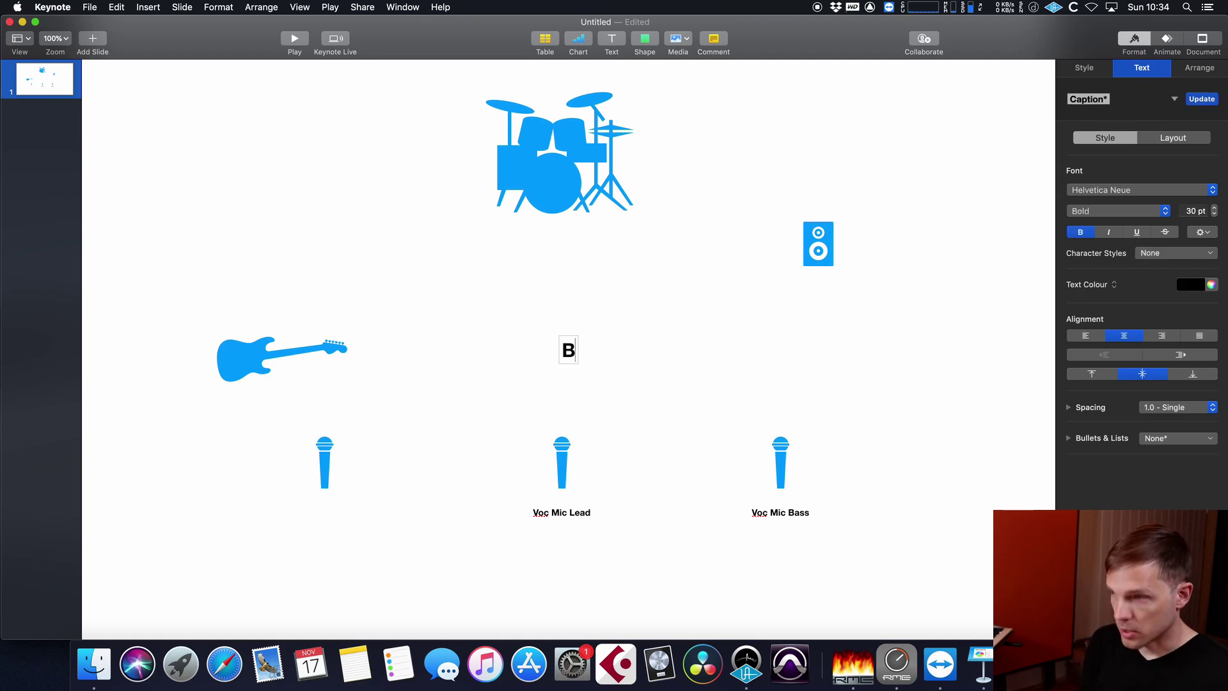
pyautogui.write('ASS AMP')
pyautogui.click(497, 332)
pyautogui.moveTo(555, 353); pyautogui.dragTo(805, 284)
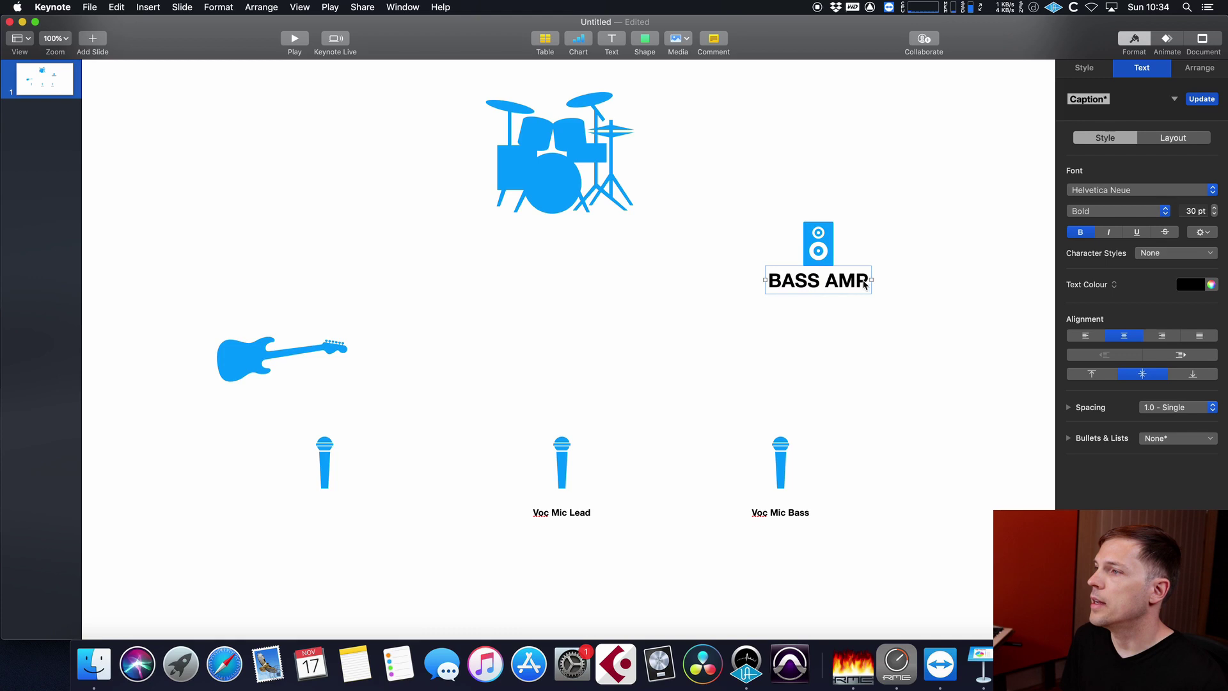